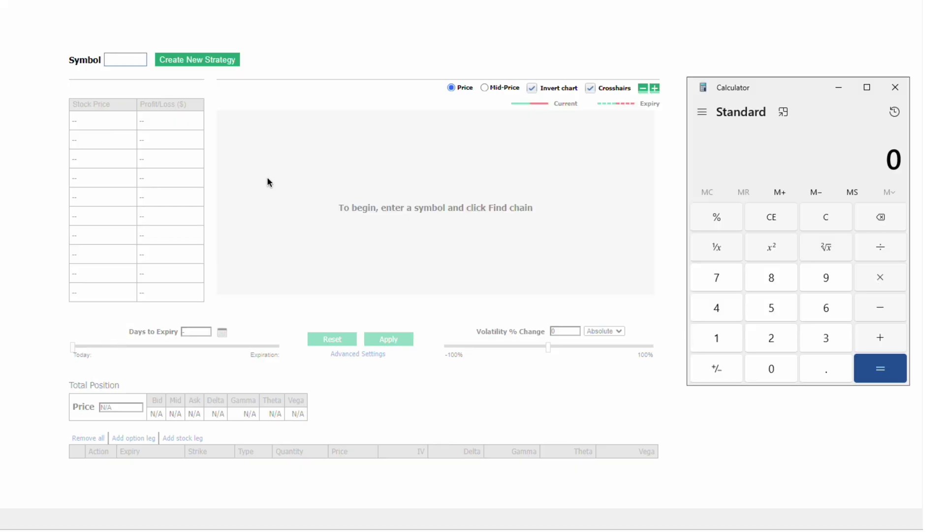
Enter XYZ in the Symbol box and choose the XYZ autocomplete suggestion.
left_click(113, 61)
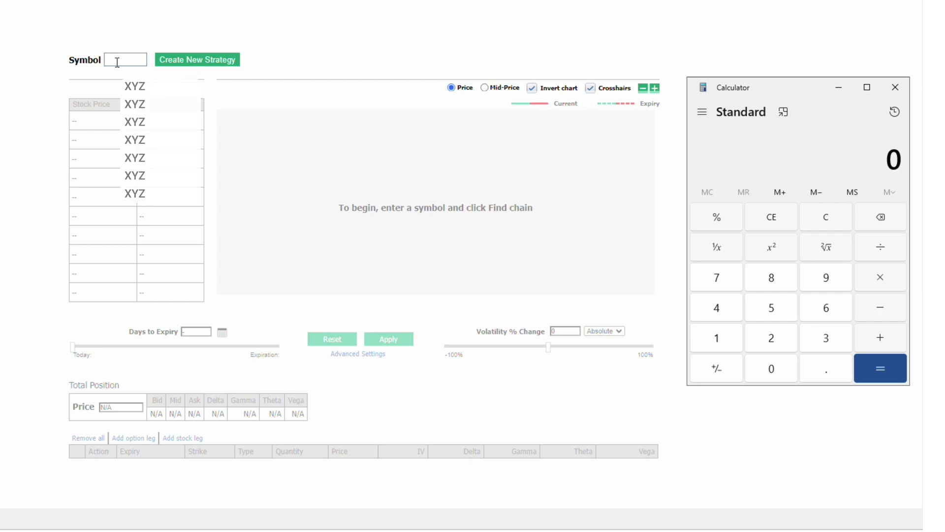
type("XYZ")
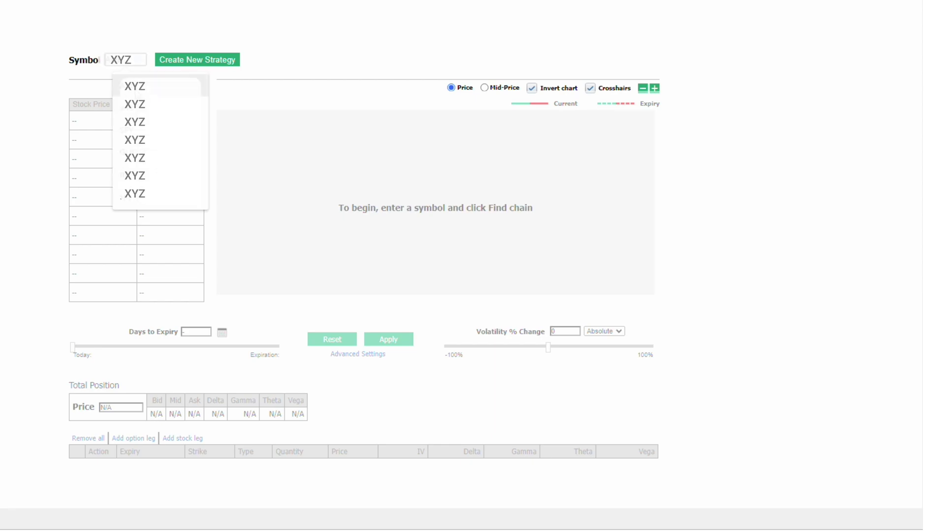
left_click(135, 90)
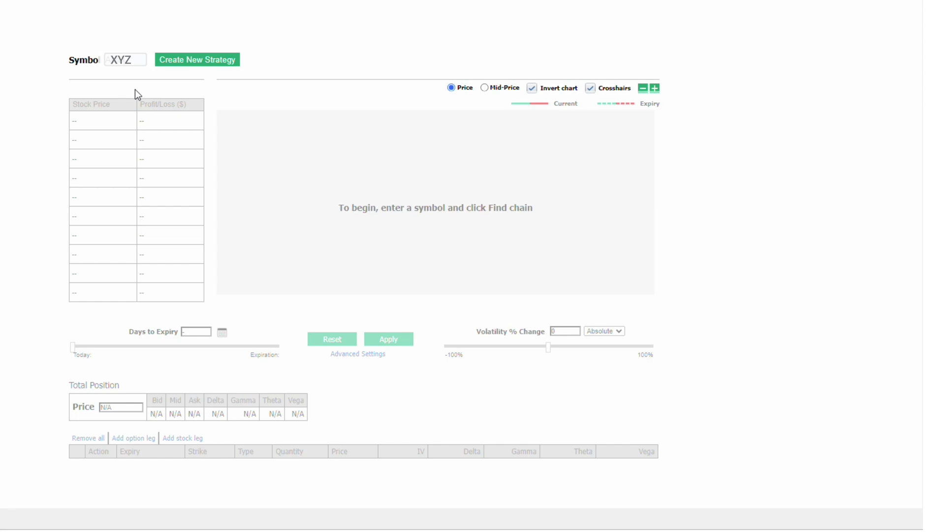
Start a new strategy and add 100 shares of XYZ stock to the calculator.
left_click(181, 60)
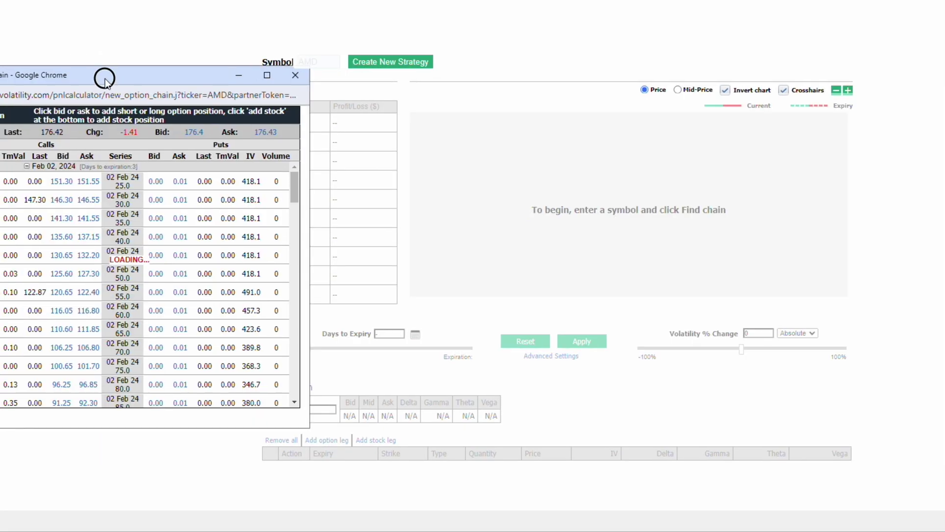
left_click_drag(114, 69, 170, 70)
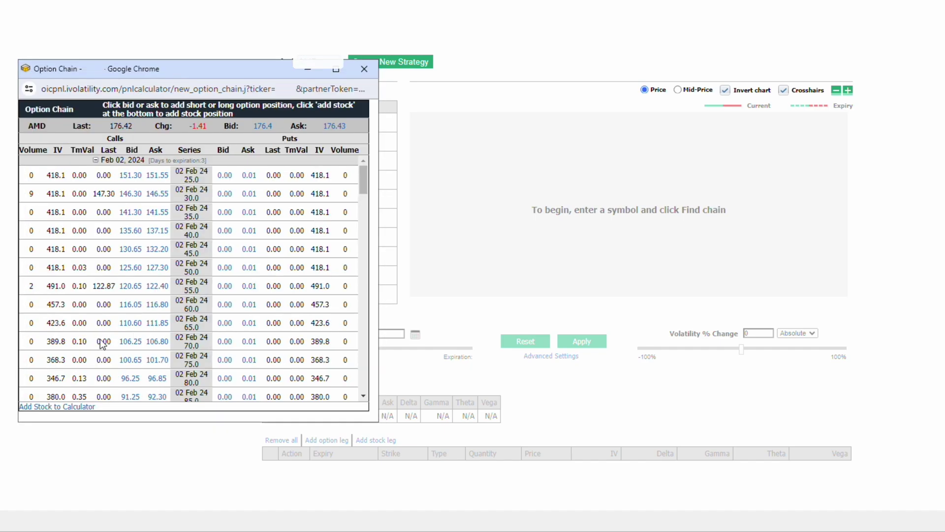
left_click(56, 409)
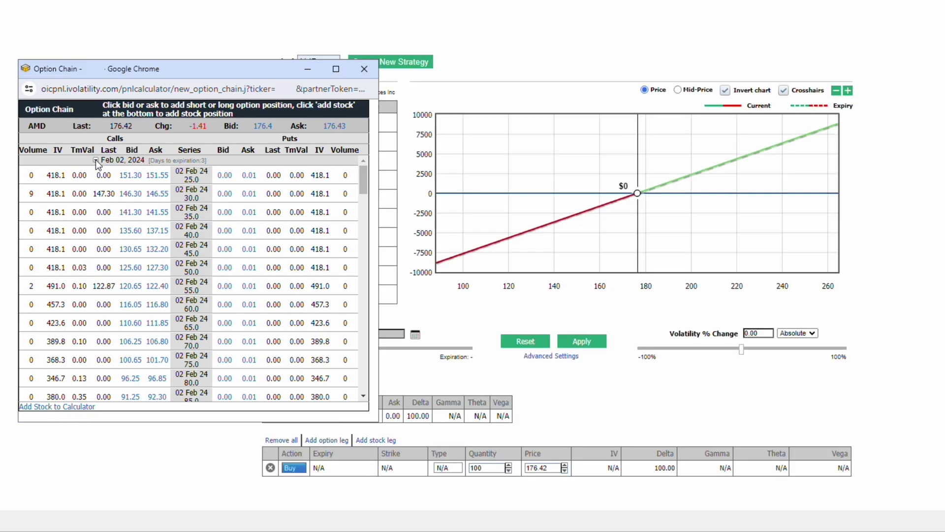
Sell one Mar 15 2024 200.0 call at its 6.15 bid.
left_click(95, 160)
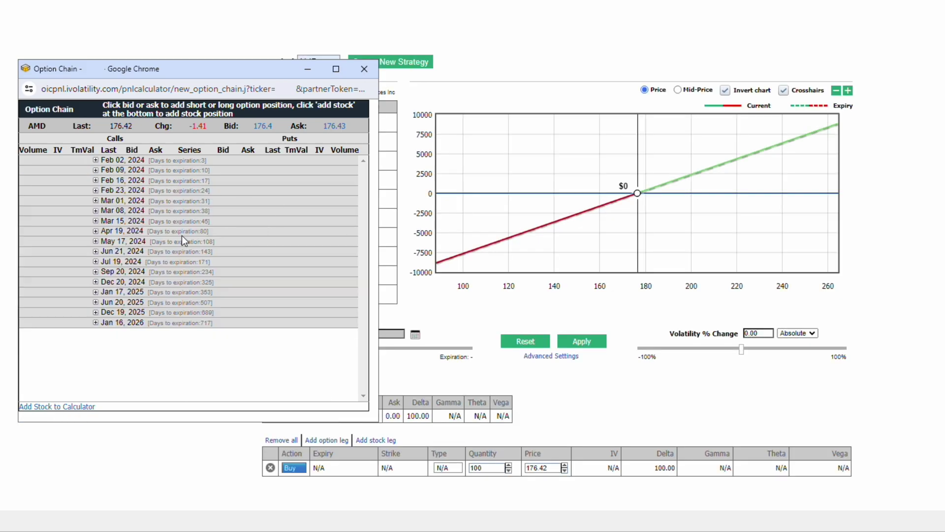
left_click(96, 221)
left_click_drag(365, 201, 369, 310)
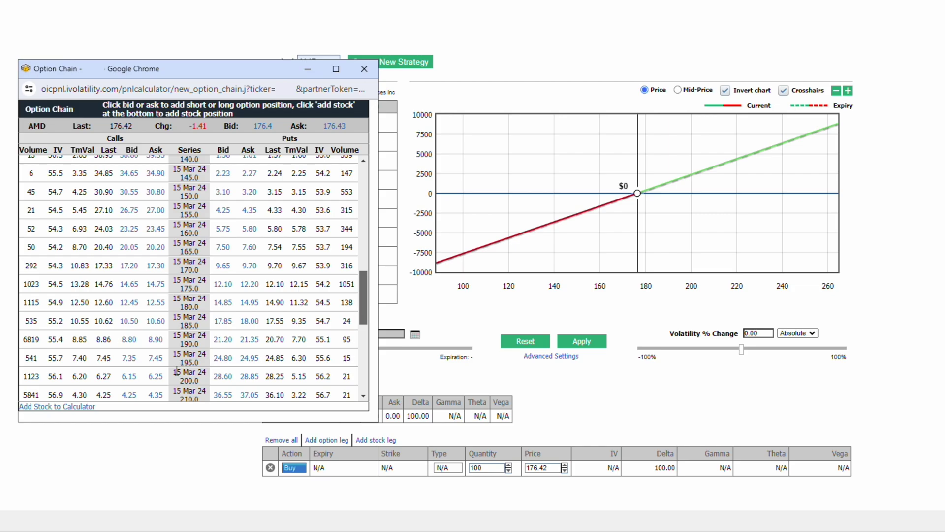
left_click(130, 377)
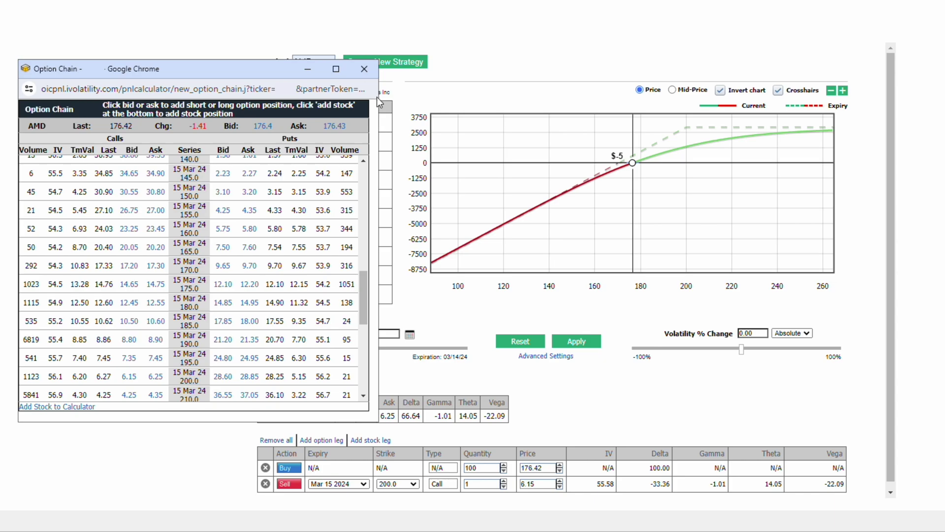
left_click(364, 69)
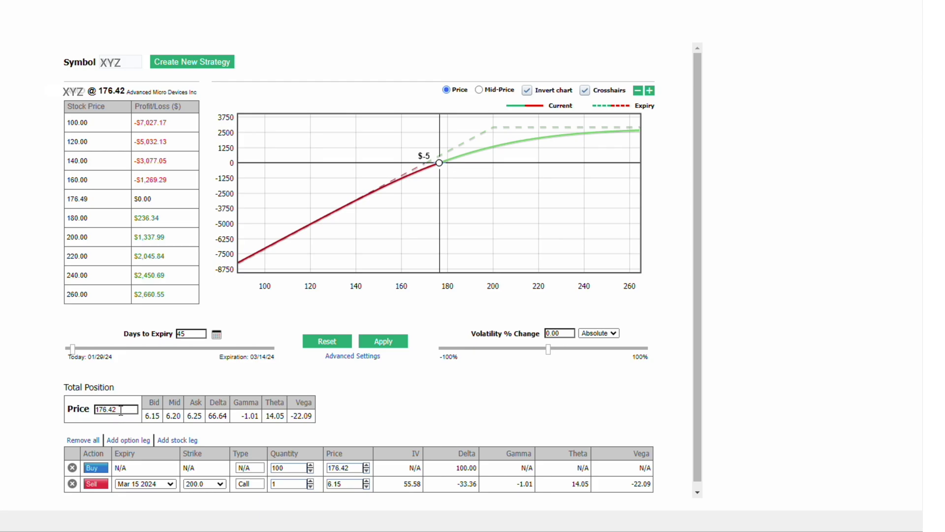
Change the total position price from 176.42 to 180.00.
left_click_drag(120, 410, 79, 412)
type("1800")
key("BackSpace")
type(".00")
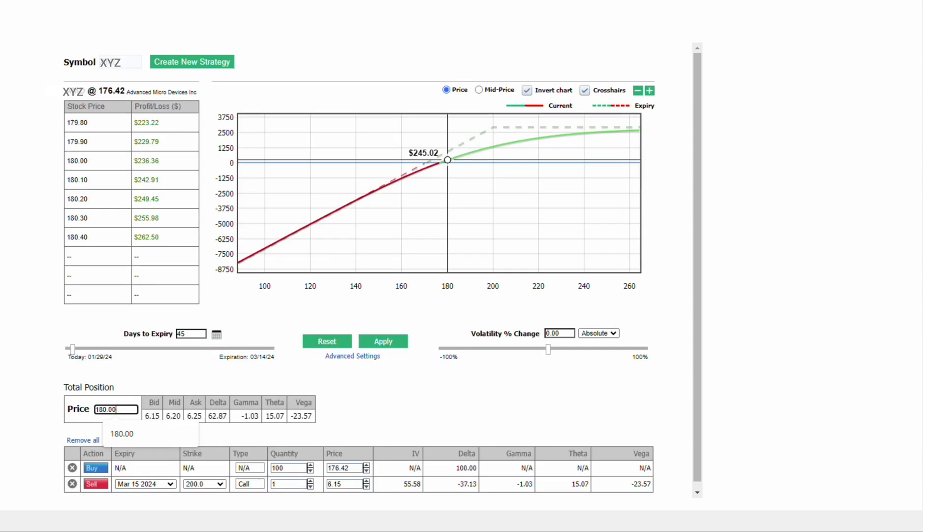
left_click(352, 468)
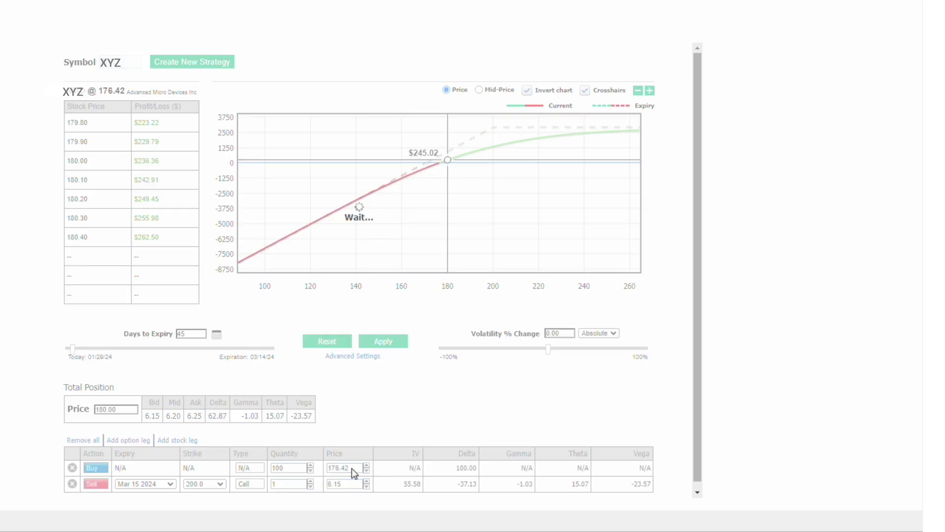
Set the stock leg's buy price to 180.00.
left_click(342, 468)
key("ctrl+a")
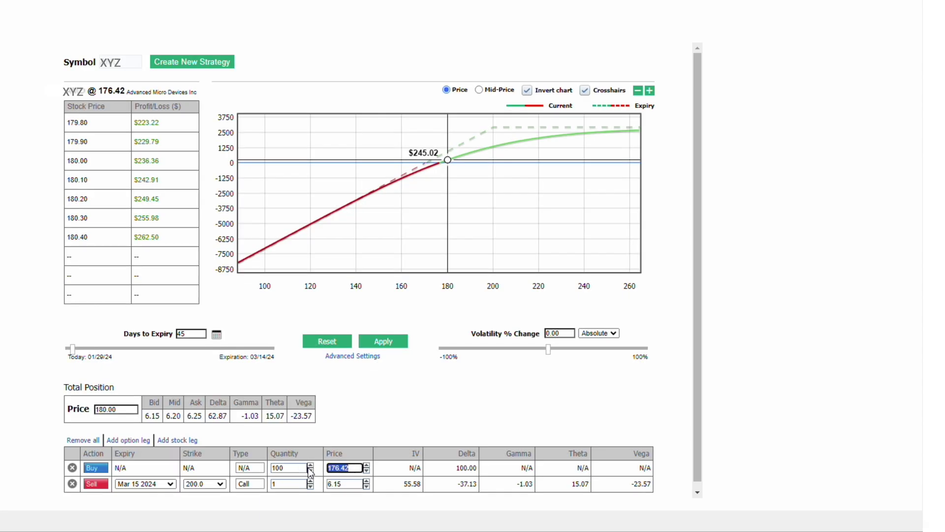
type("180")
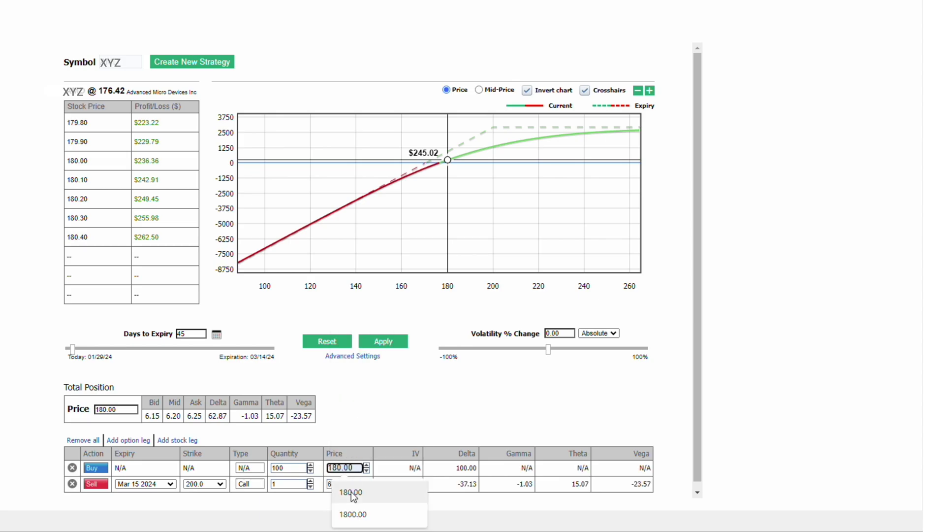
left_click(351, 491)
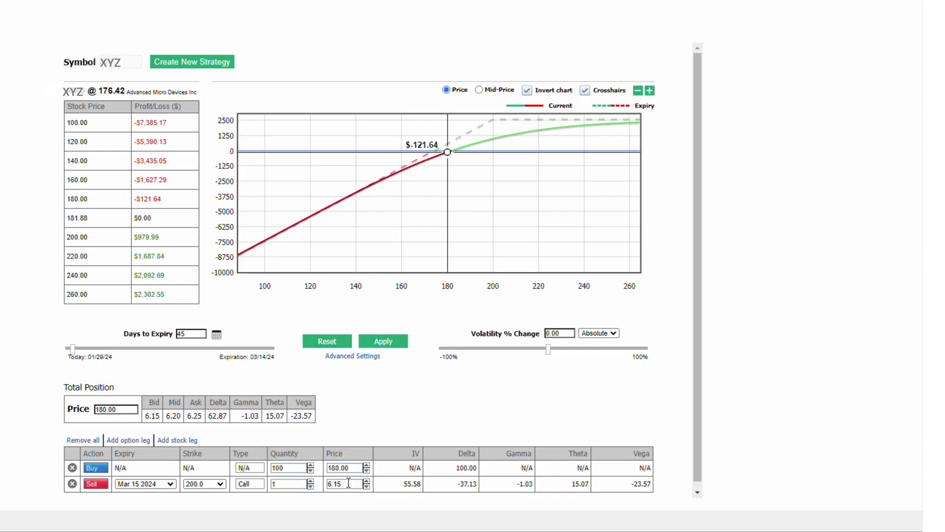
Change the sold call's premium from 6.15 to 6.00.
double_click(348, 483)
left_click(311, 483)
type("6")
key("Down")
key("Return")
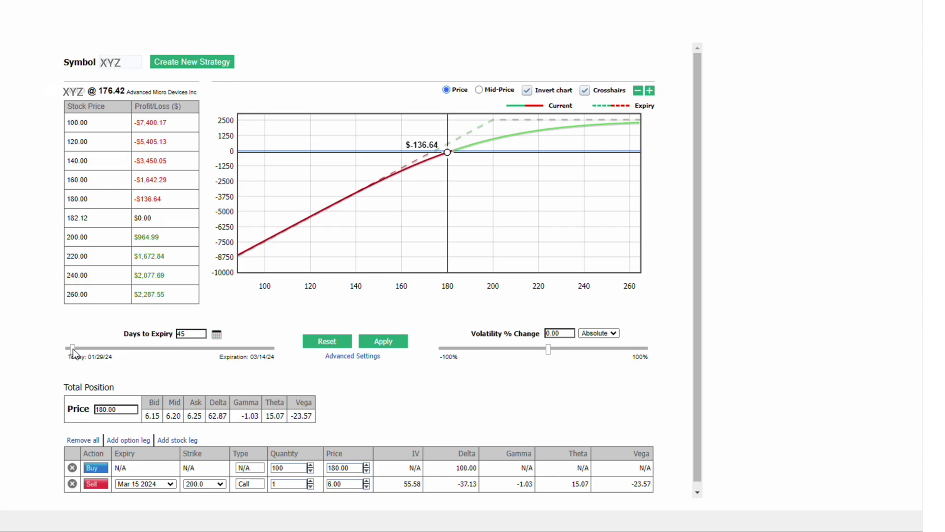
Move the valuation date to expiration and recalculate the covered-call P&L.
left_click_drag(73, 348, 277, 354)
left_click(382, 342)
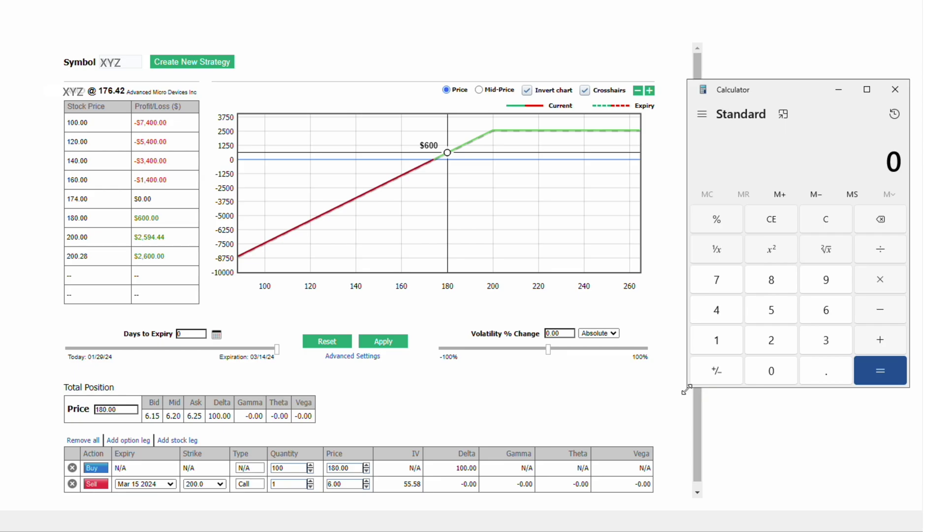
Narrow the Calculator window and compute 6 ÷ 180 = 0.0333.
left_click_drag(689, 387, 712, 386)
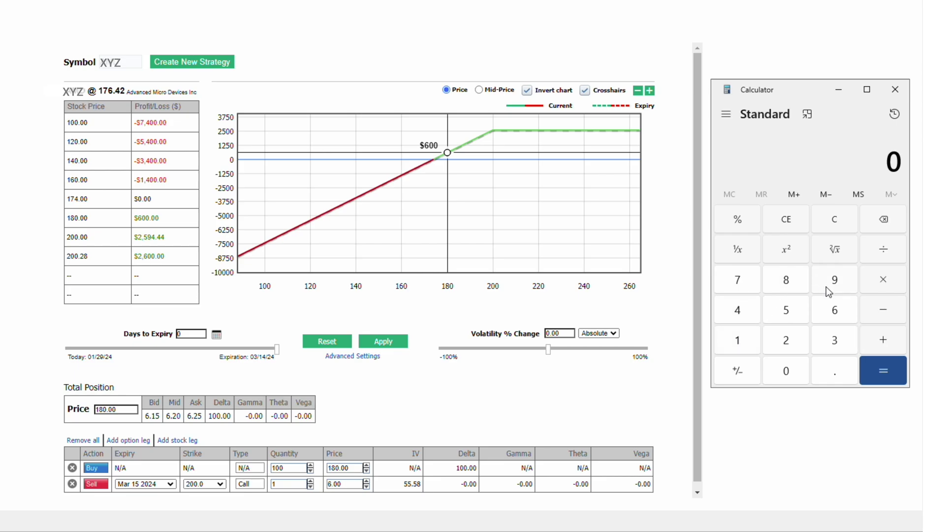
left_click(828, 316)
left_click(743, 343)
left_click(796, 285)
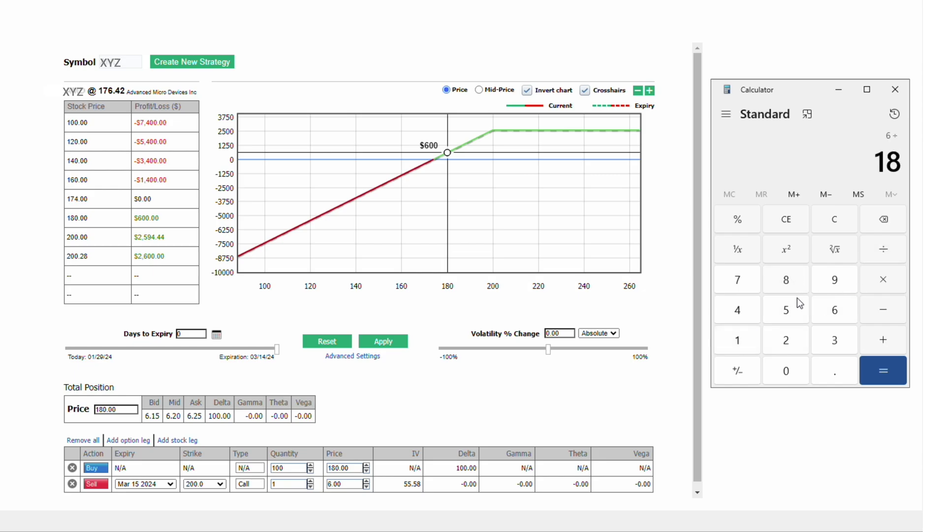
left_click(787, 371)
left_click(889, 368)
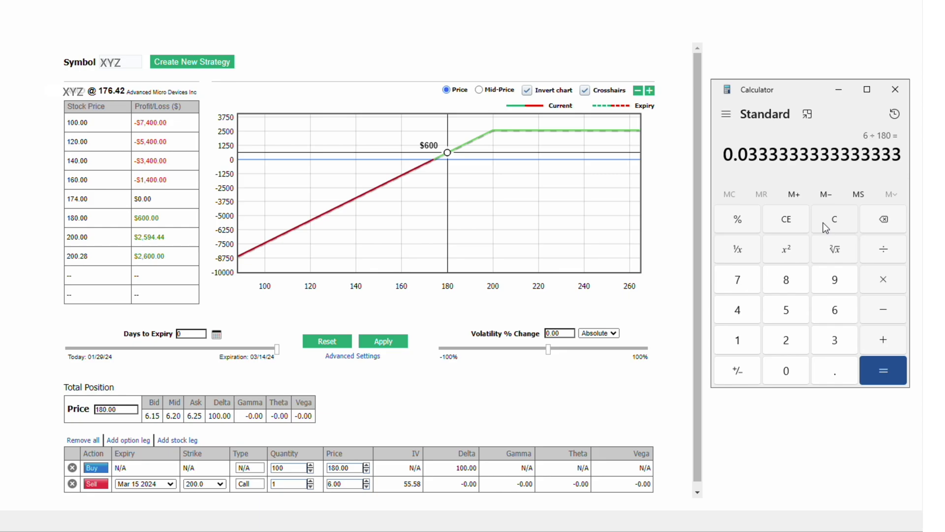
Clear the display and compute 365 ÷ 45 = 8.11 periods per year.
left_click(824, 222)
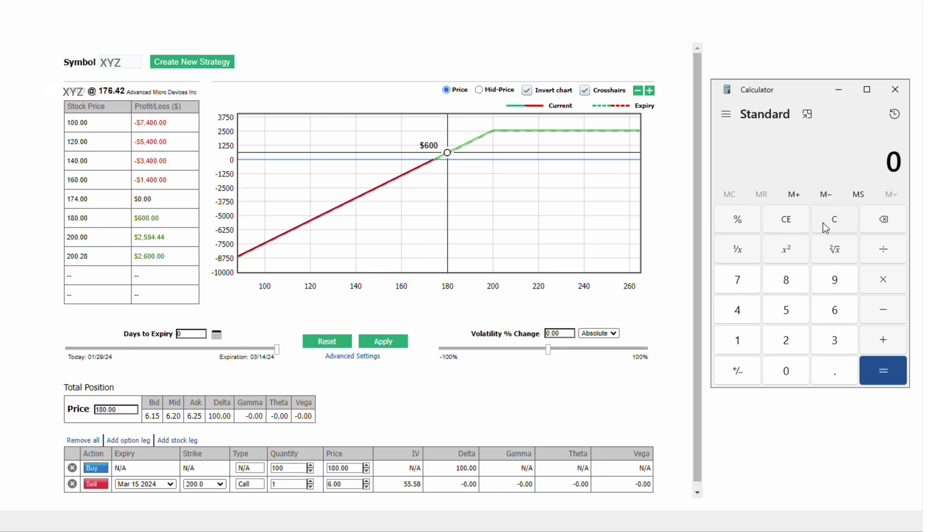
left_click(827, 342)
left_click(820, 316)
left_click(796, 318)
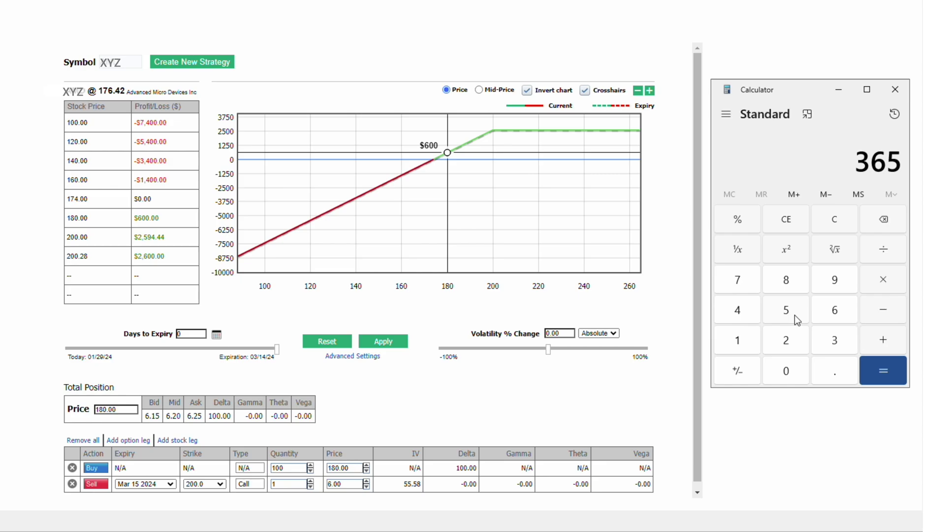
left_click(882, 257)
left_click(745, 311)
left_click(782, 310)
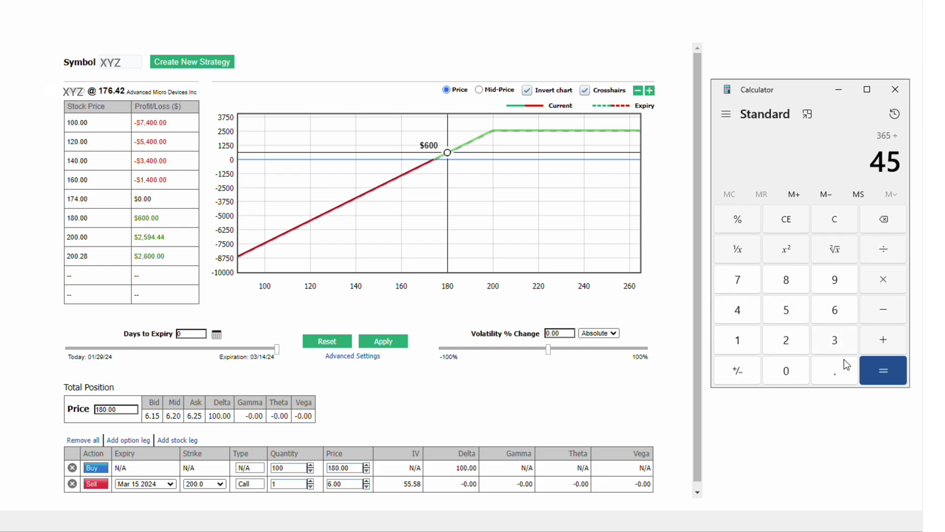
left_click(874, 375)
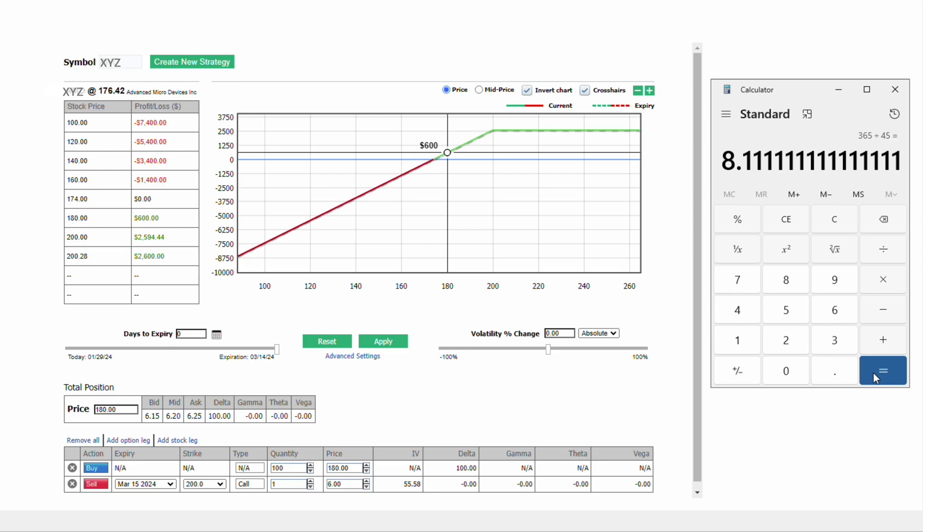
Compute the annualized premium return 8.11 × 0.033 = 0.26763.
key("Escape")
left_click(786, 280)
left_click(832, 369)
double_click(746, 338)
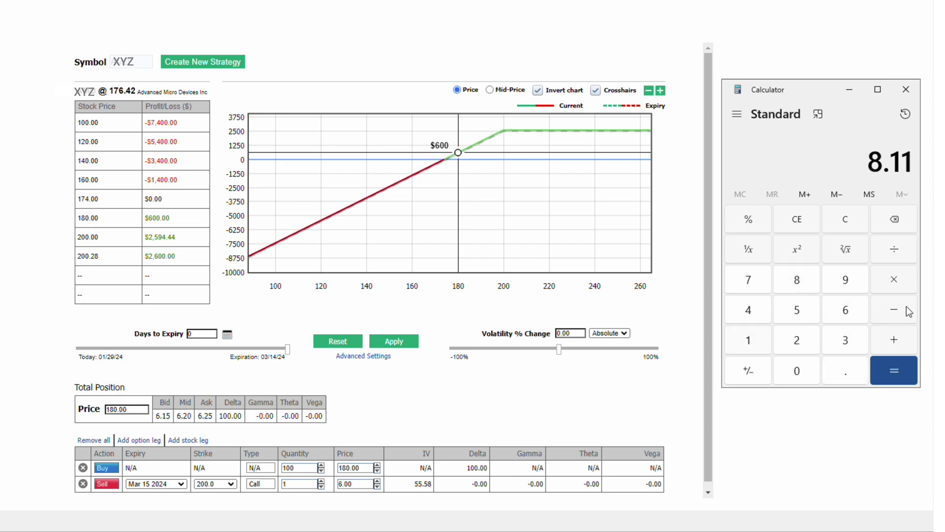
left_click(895, 280)
left_click(840, 373)
left_click(806, 374)
left_click(841, 345)
left_click(841, 345)
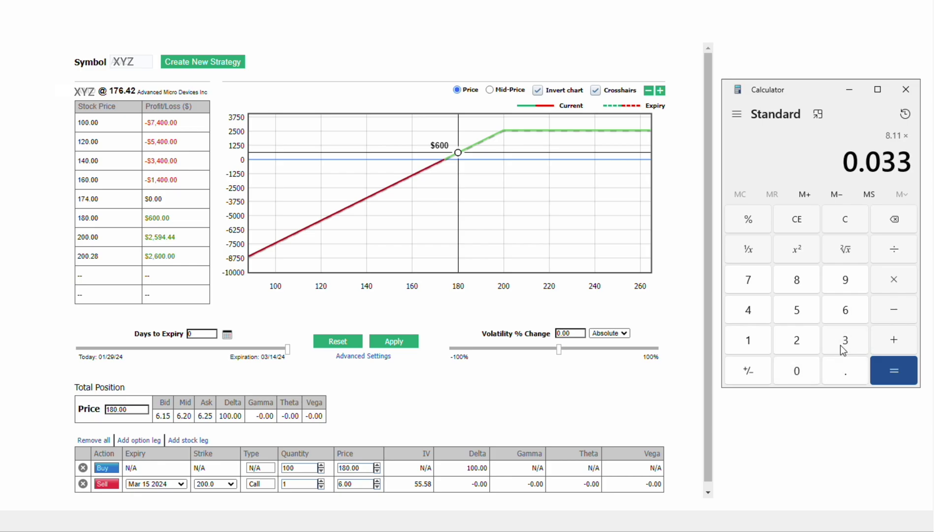
left_click(892, 379)
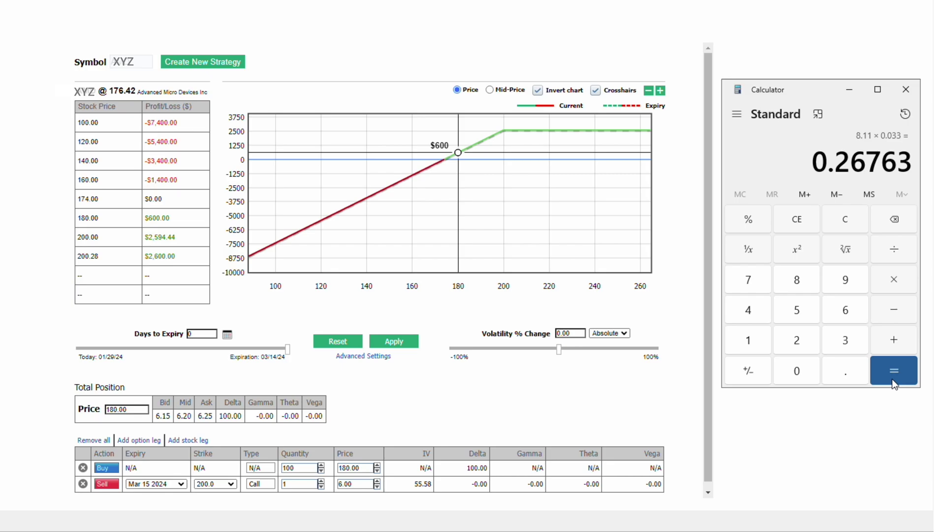
Clear the display and compute the called-away return 26 ÷ 180 = 0.1444.
left_click(854, 221)
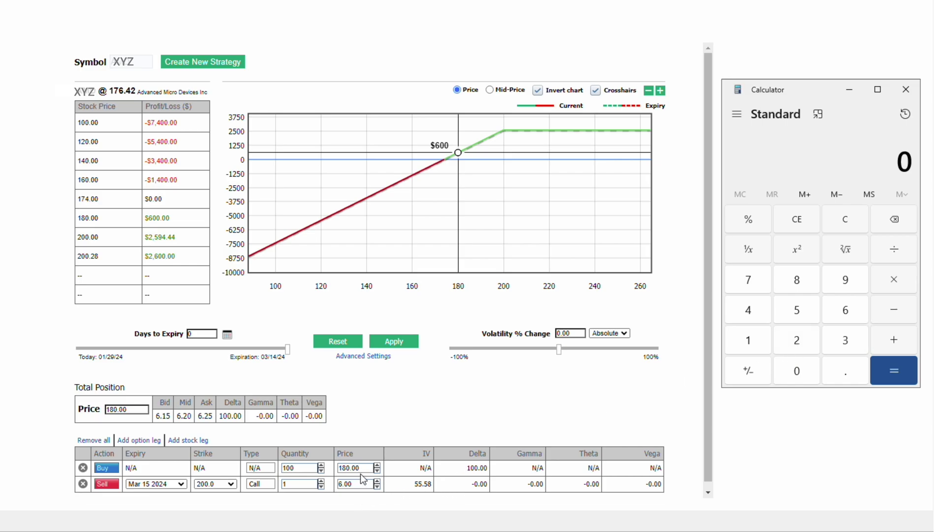
left_click(801, 347)
left_click(845, 311)
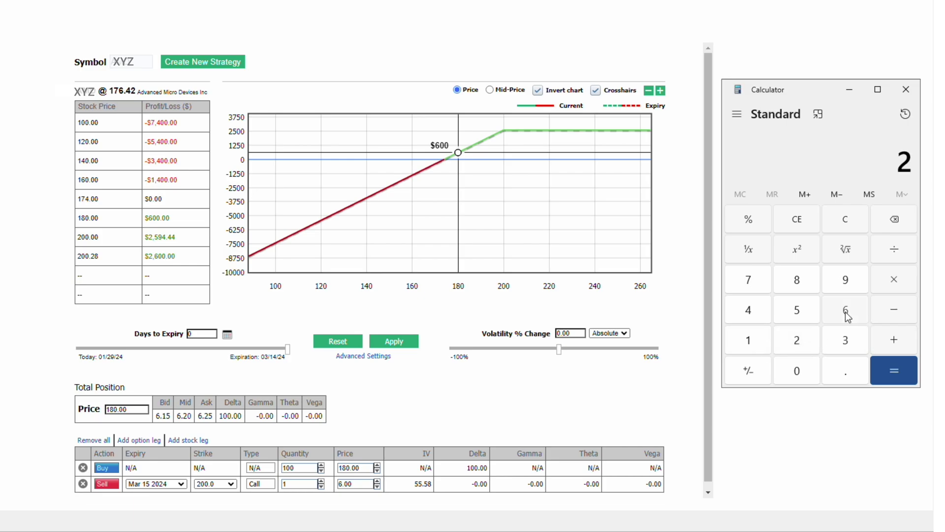
left_click(891, 256)
left_click(752, 338)
left_click(797, 283)
left_click(797, 367)
left_click(885, 368)
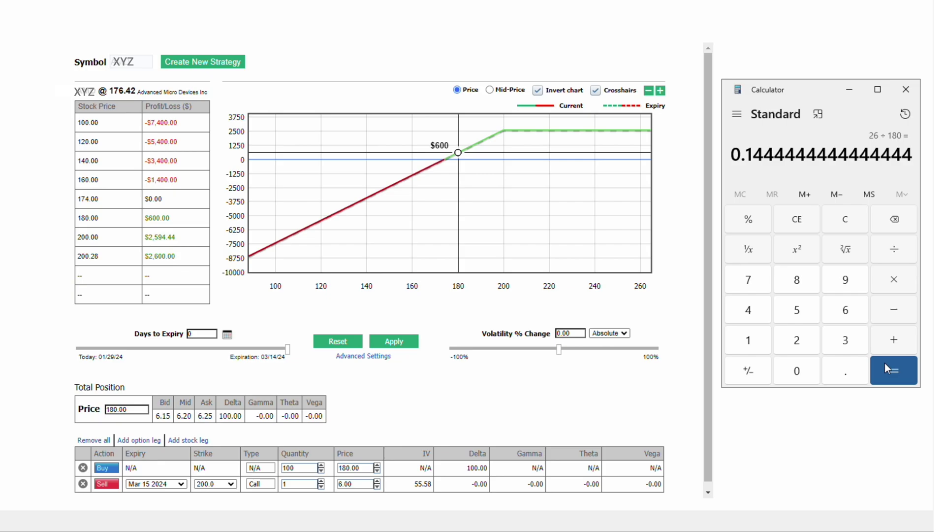
Multiply 0.1444 by 8.11 to get the 1.1714 annualized return.
left_click(893, 287)
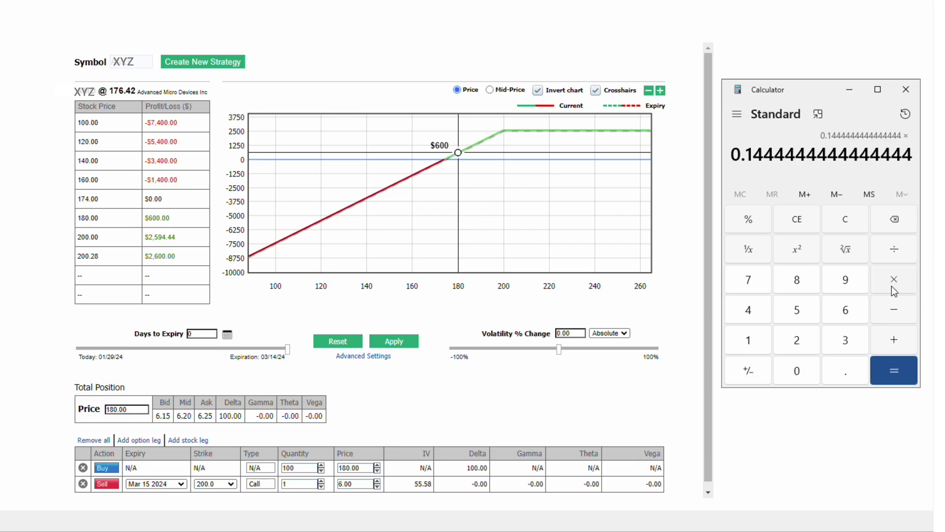
left_click(796, 287)
left_click(845, 372)
left_click(750, 347)
left_click(752, 350)
left_click(884, 380)
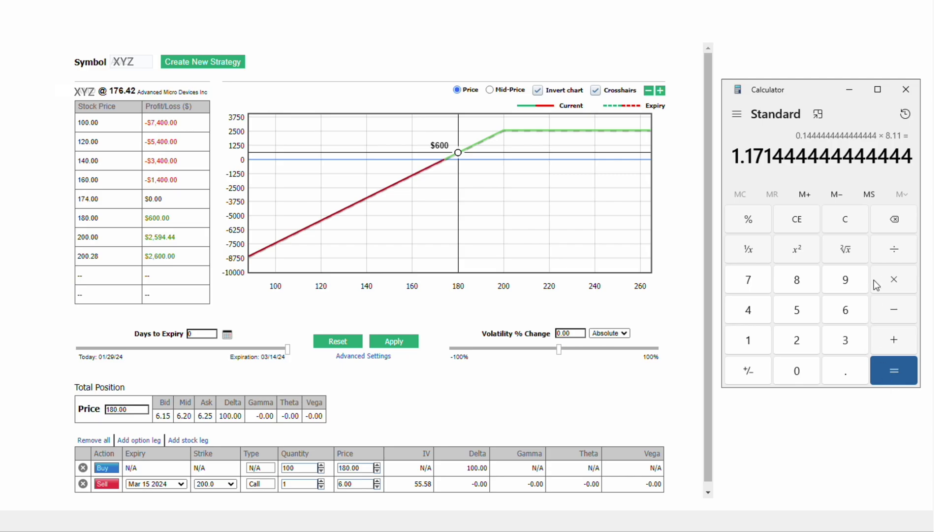
left_click(852, 225)
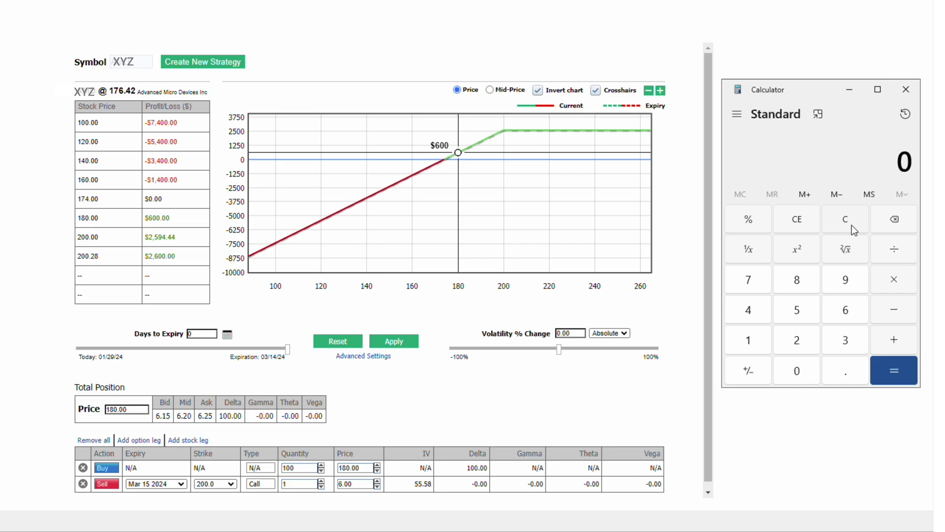